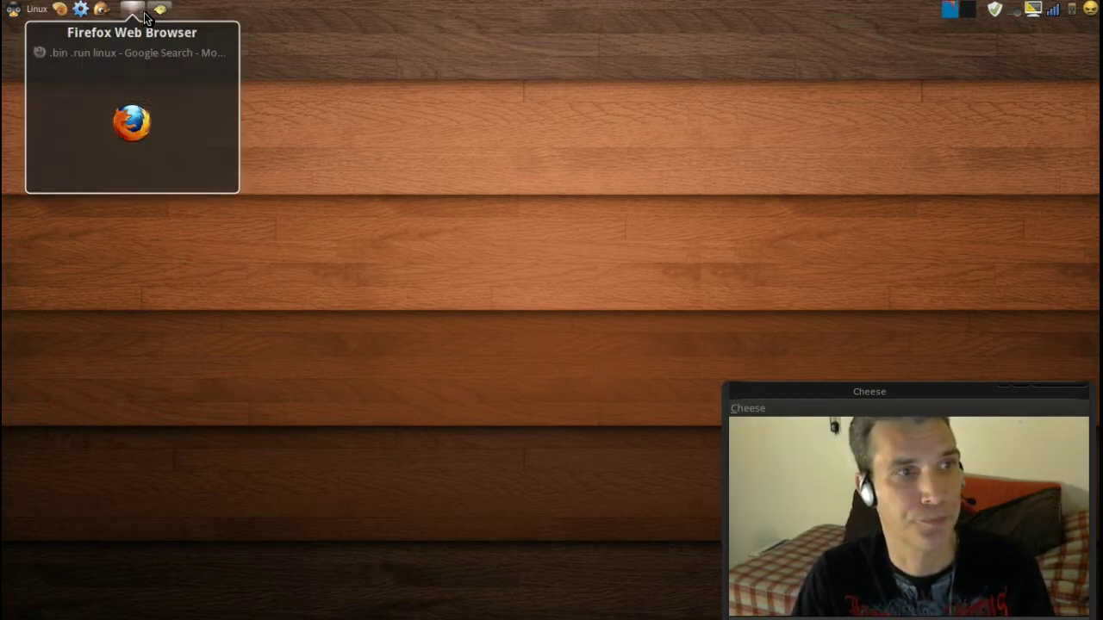
Open the application menu from the Linux menu button on the top panel.
click(19, 12)
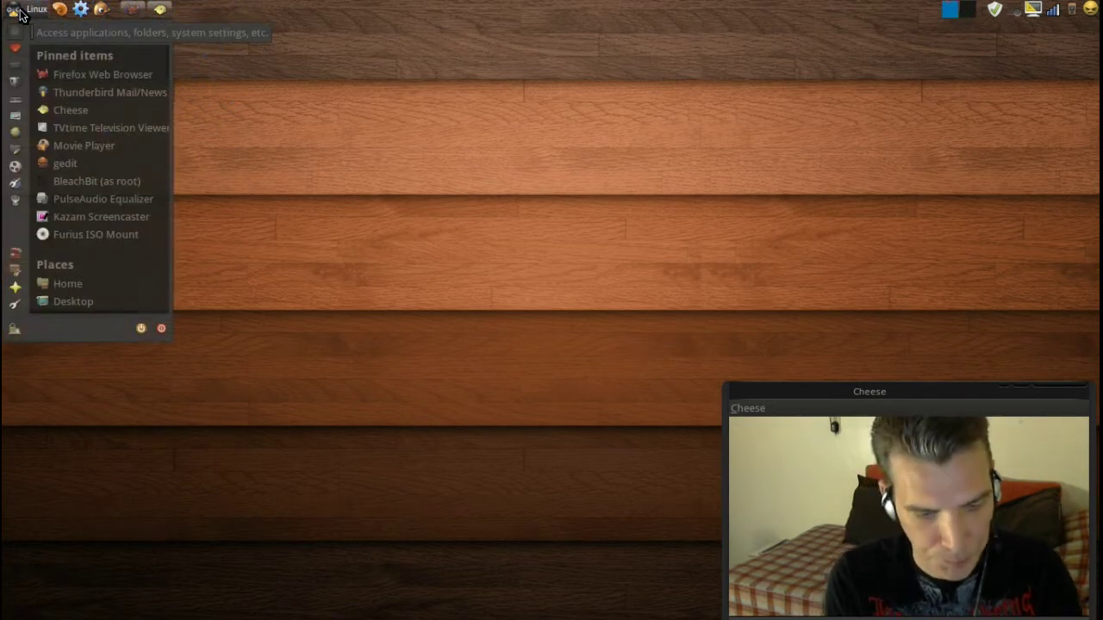
Search the menu for 'ora' and launch Oracle VM VirtualBox.
text(ora)
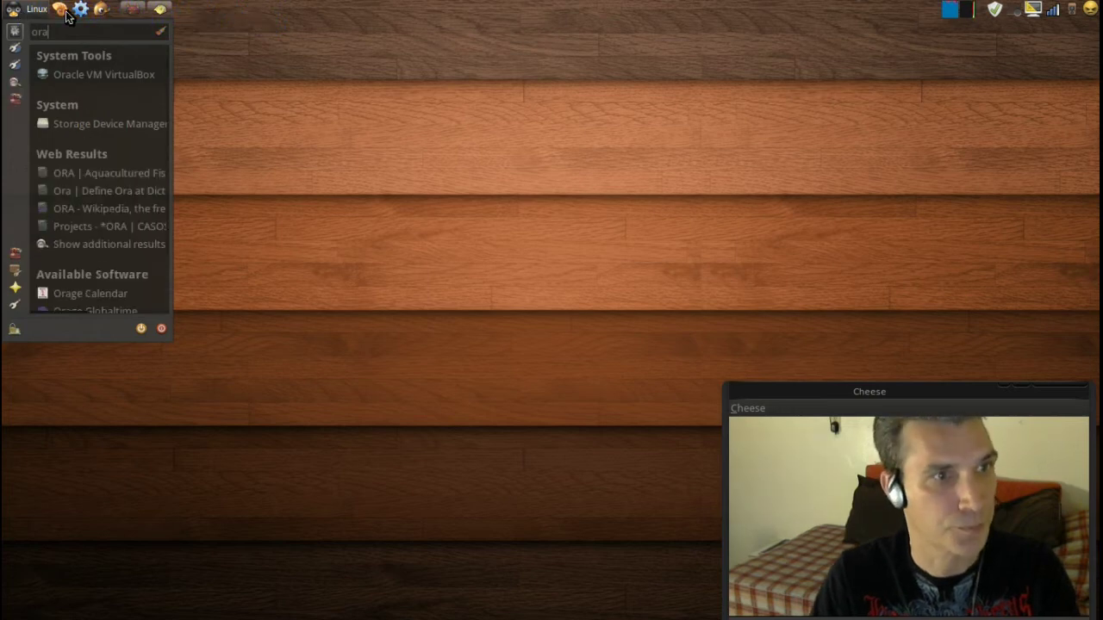
click(84, 76)
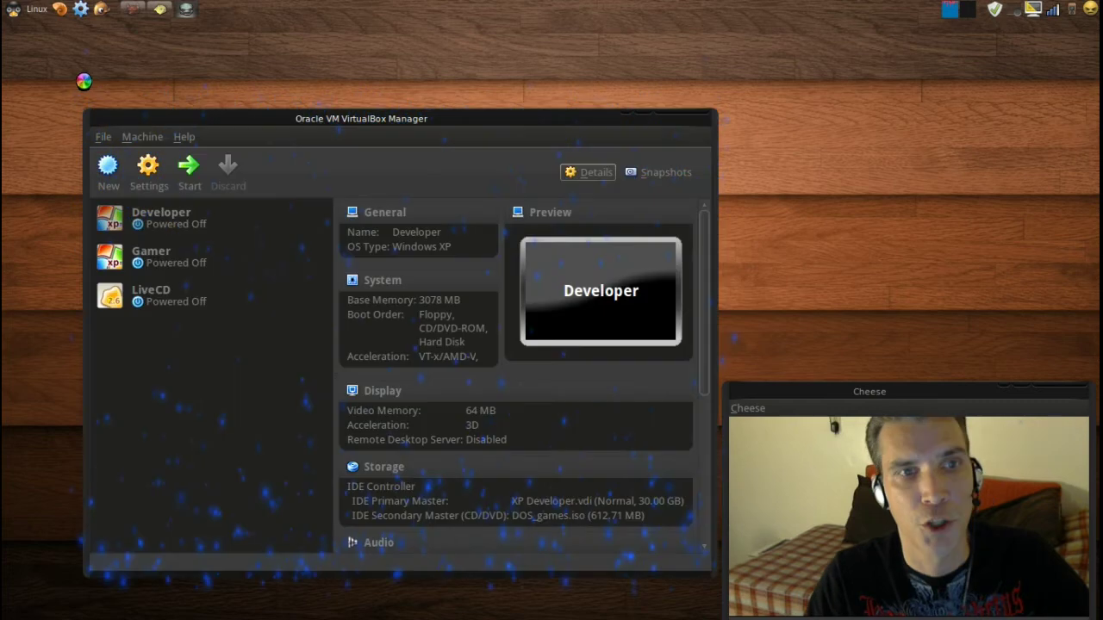
Reposition the VirtualBox Manager window, then close it.
drag(291, 118, 287, 163)
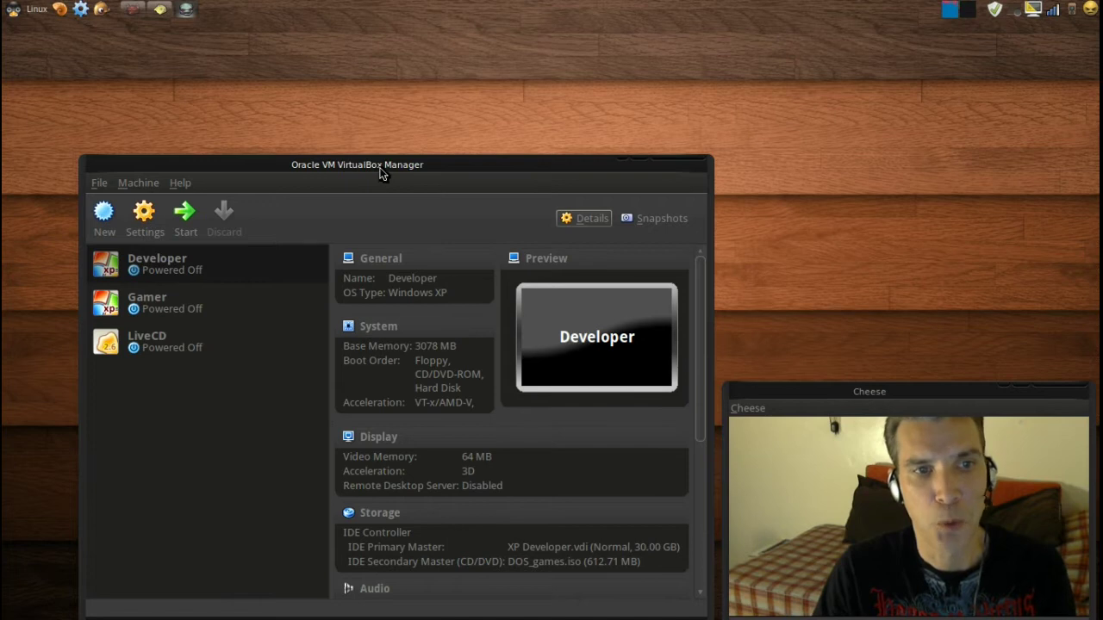
drag(382, 170, 363, 115)
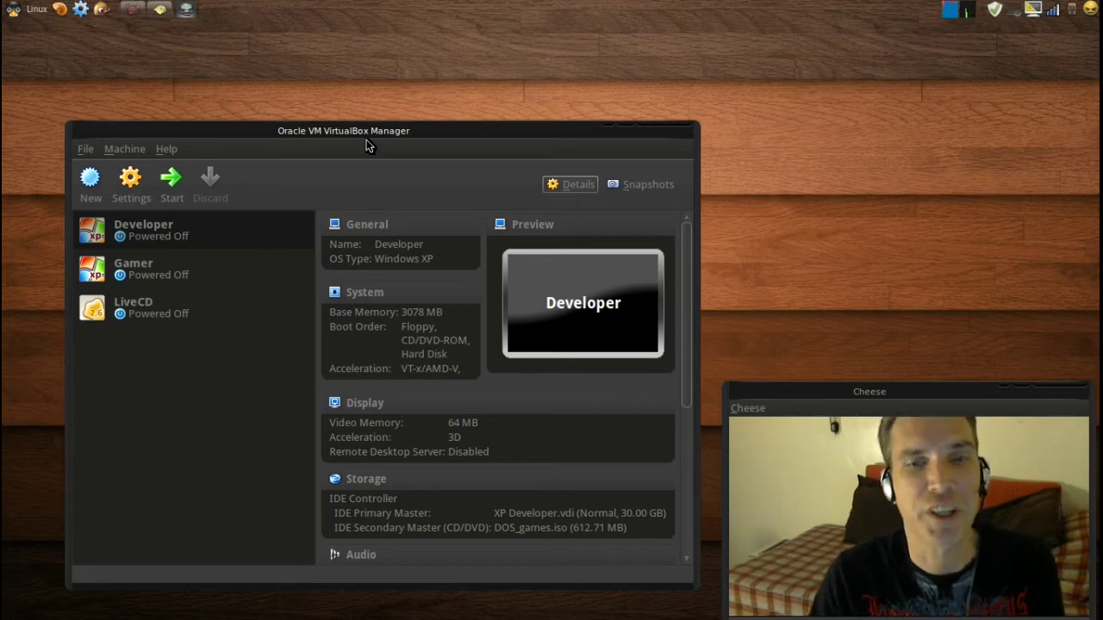
click(677, 128)
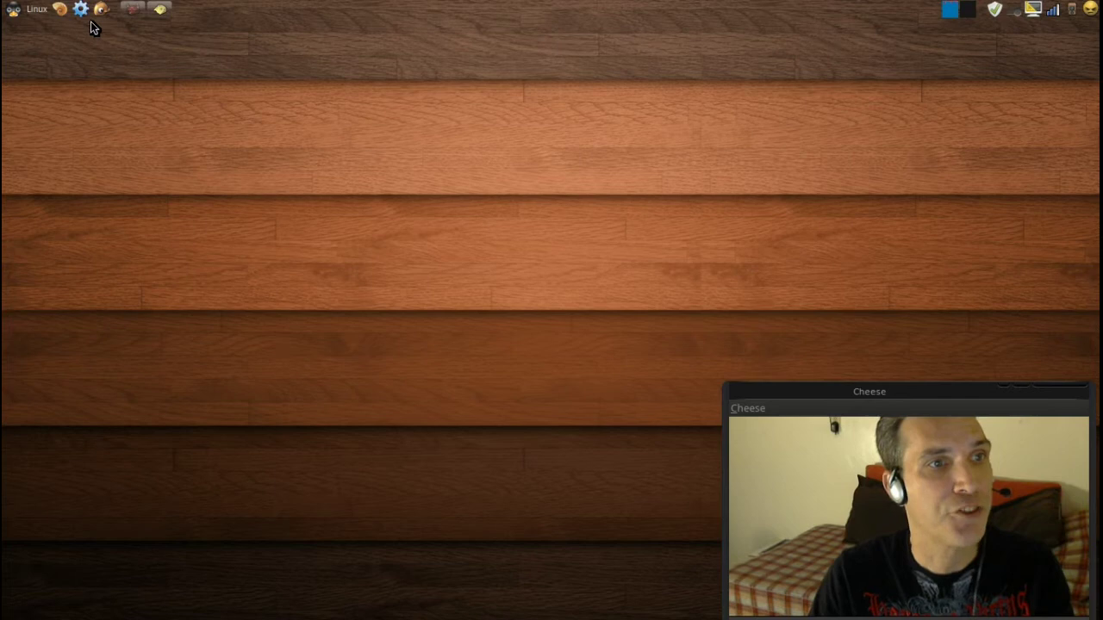
key(super+m)
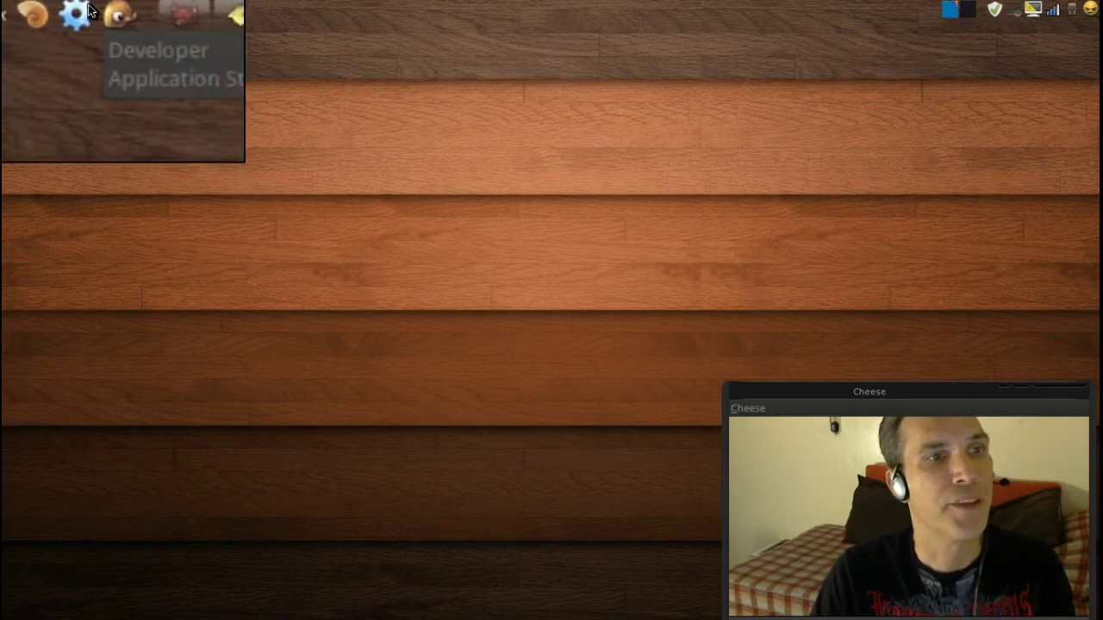
key(super+m)
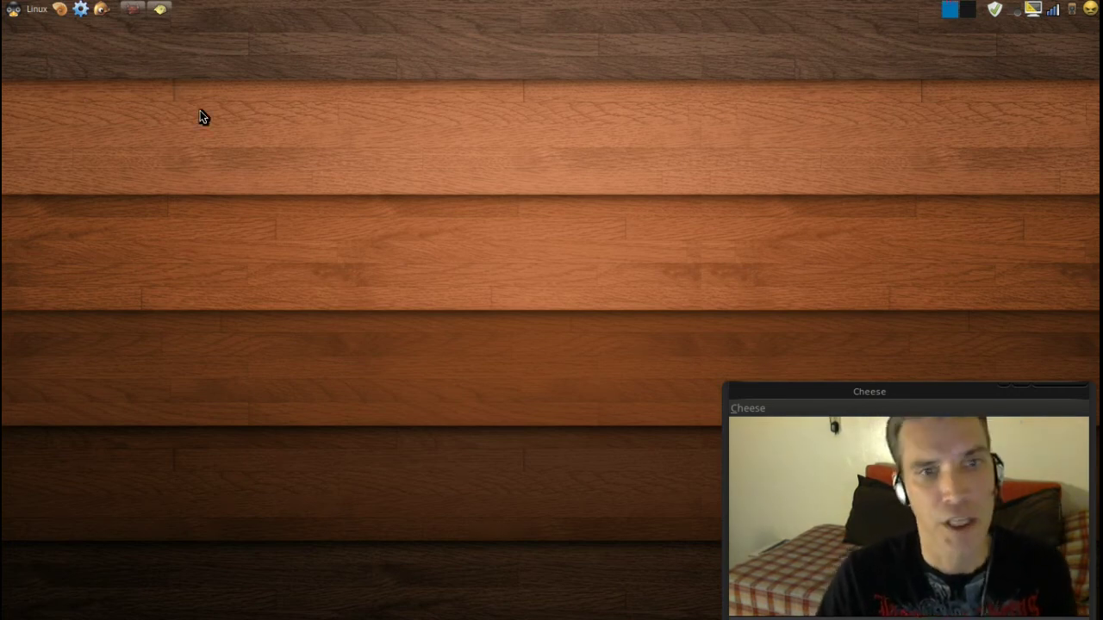
Create a new desktop launcher and name it 'VM Developer'.
right_click(121, 98)
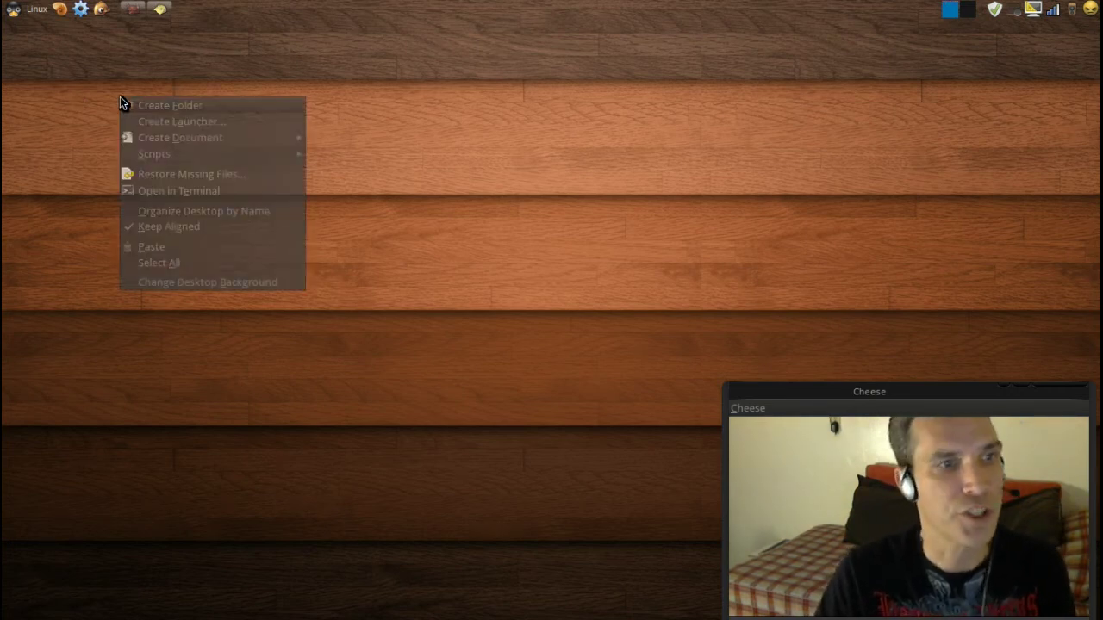
click(184, 122)
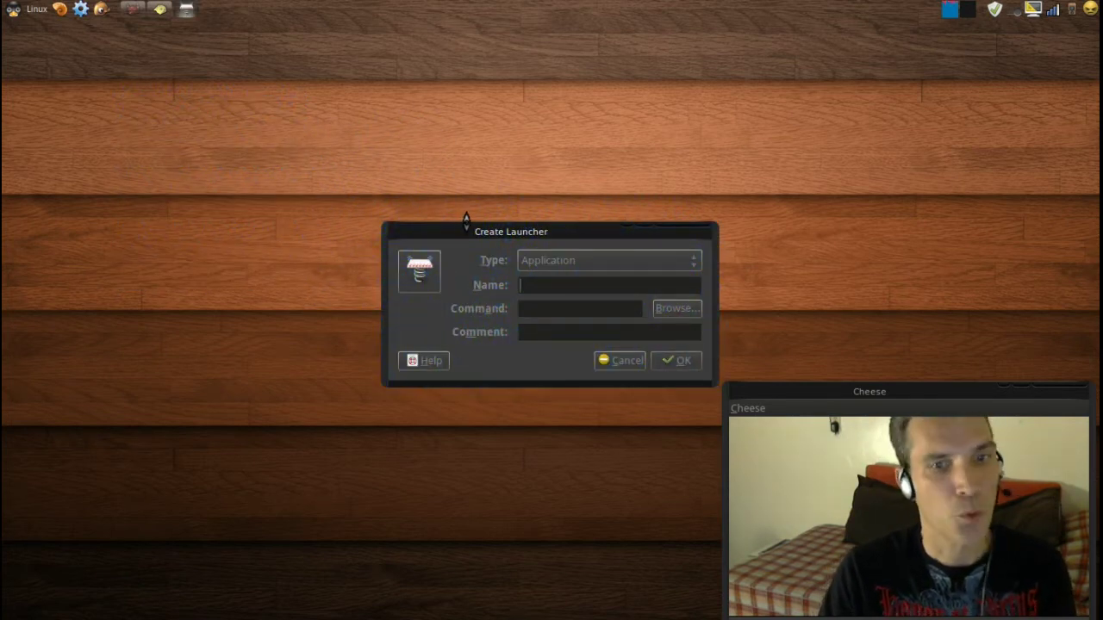
drag(462, 227, 389, 209)
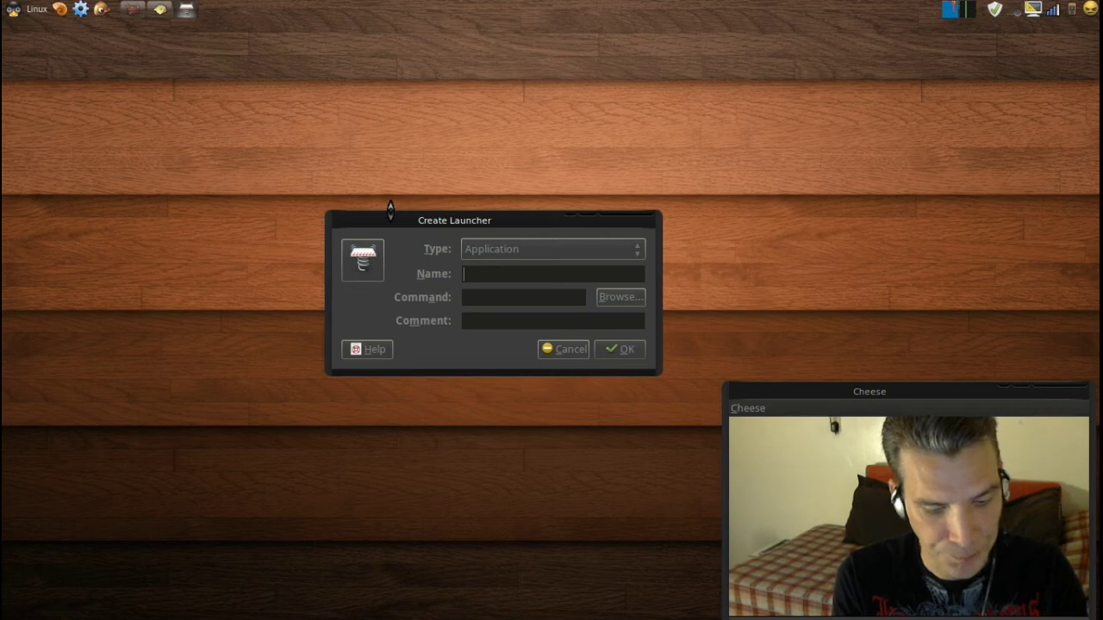
text(VM D)
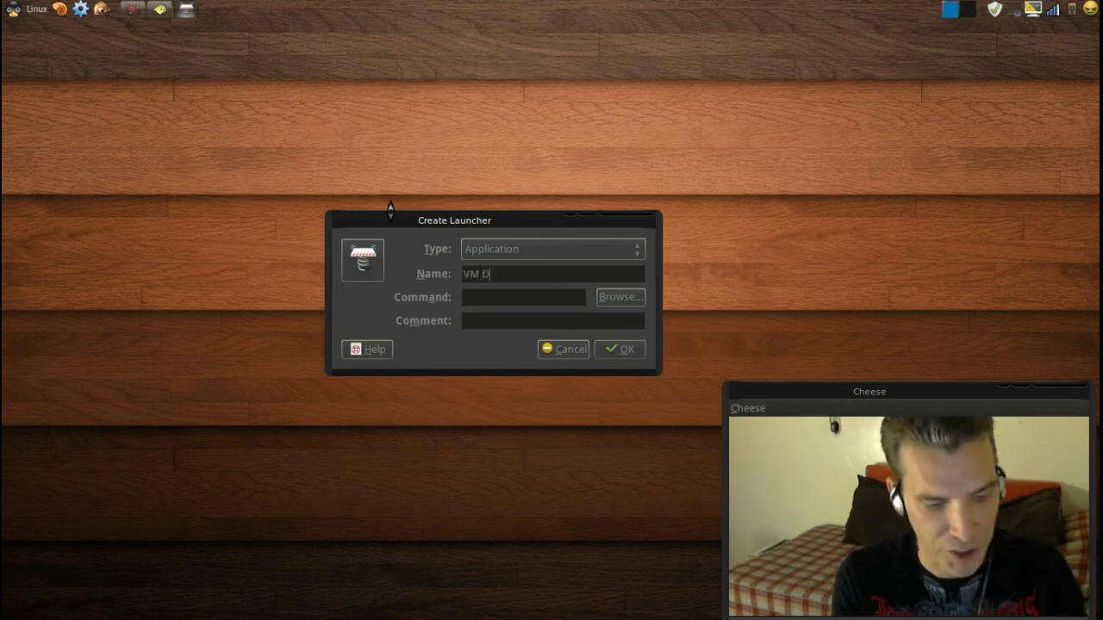
text(eveloper)
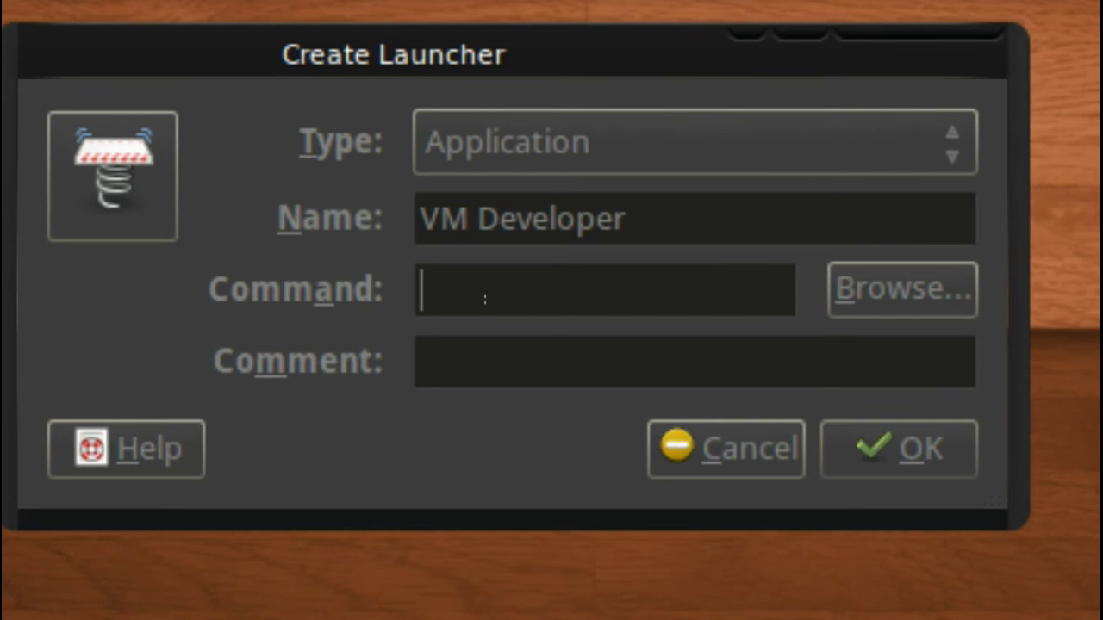
Enter 'VBoxManage startvm Developer' as the launcher command.
text(VBo)
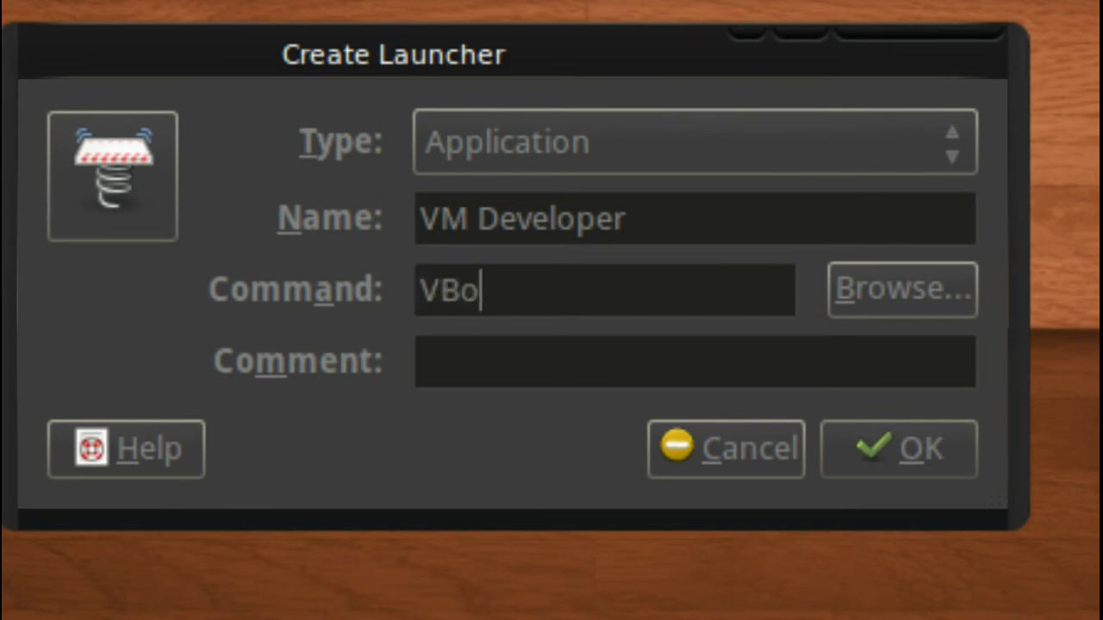
text(xM)
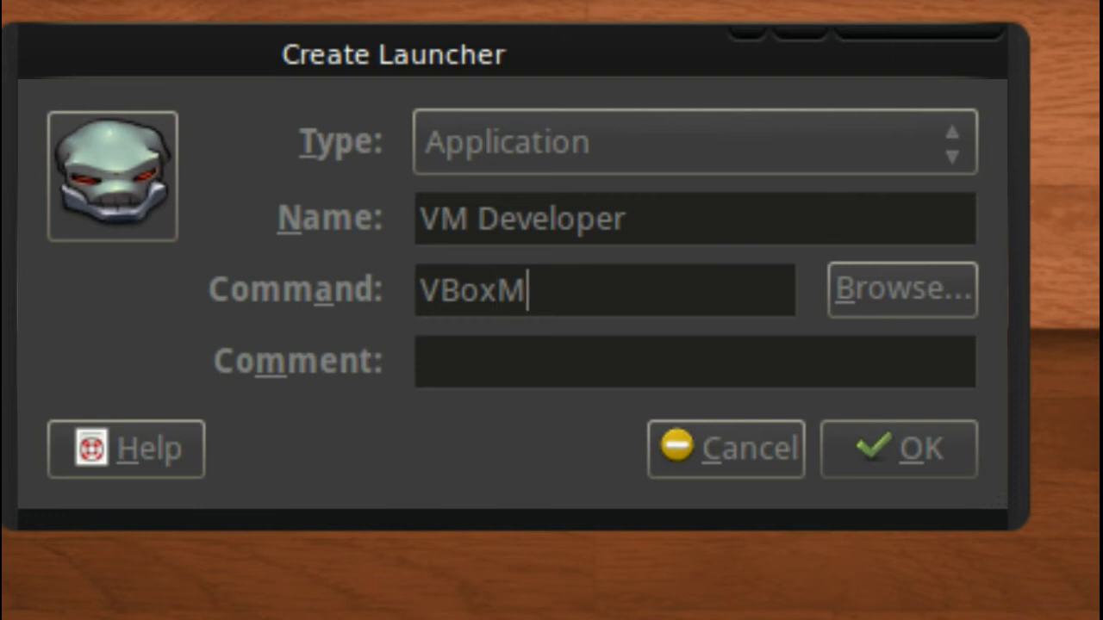
text(anag)
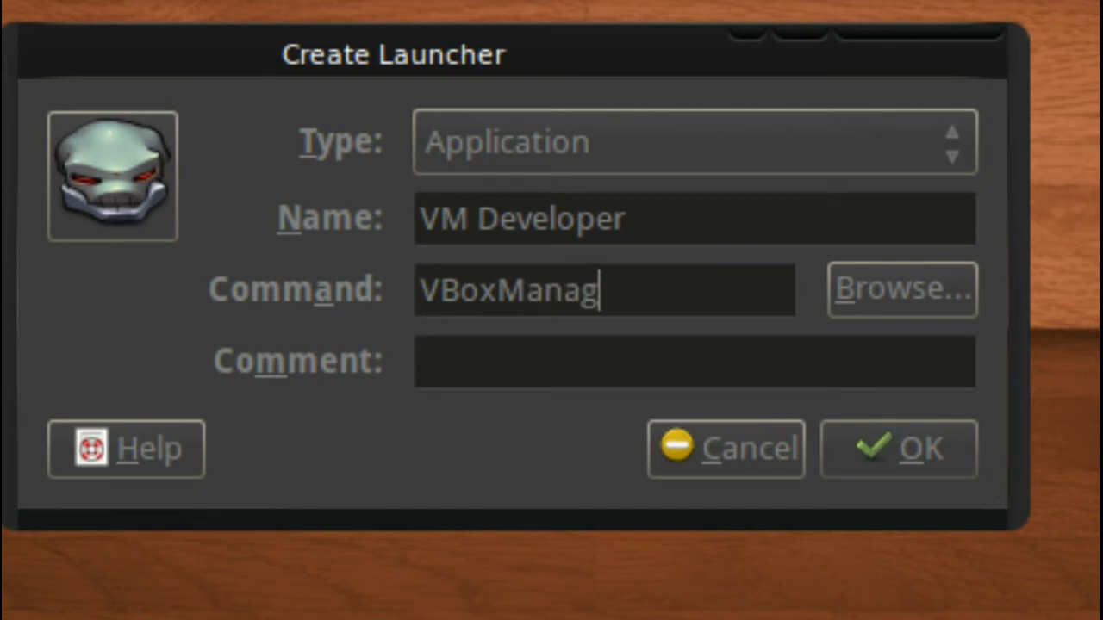
text(e s)
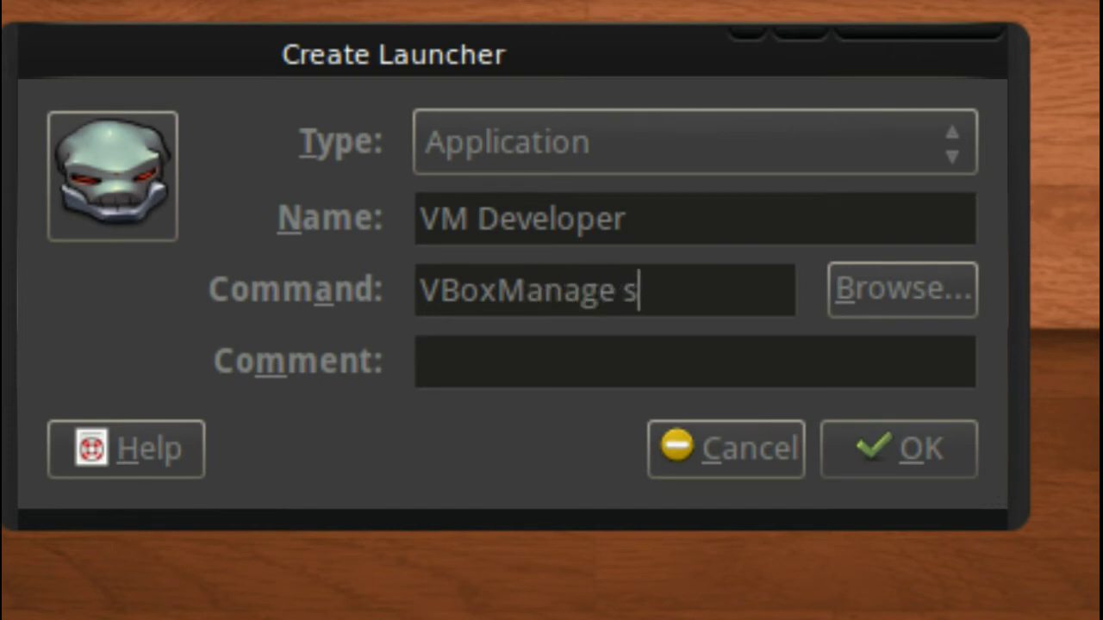
text(tartvm)
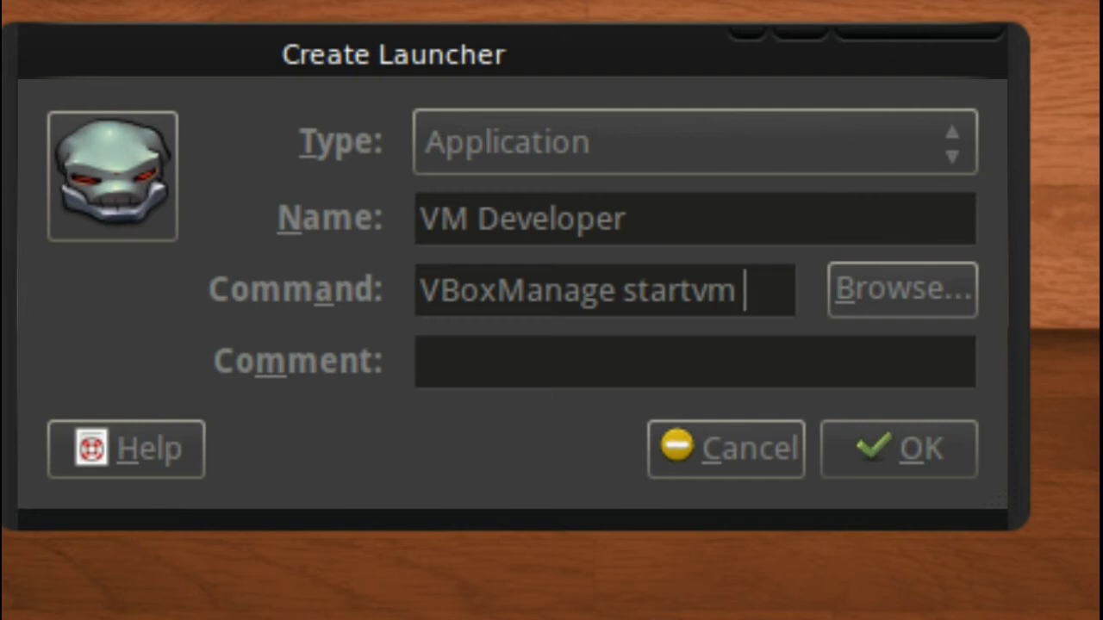
text(Dev)
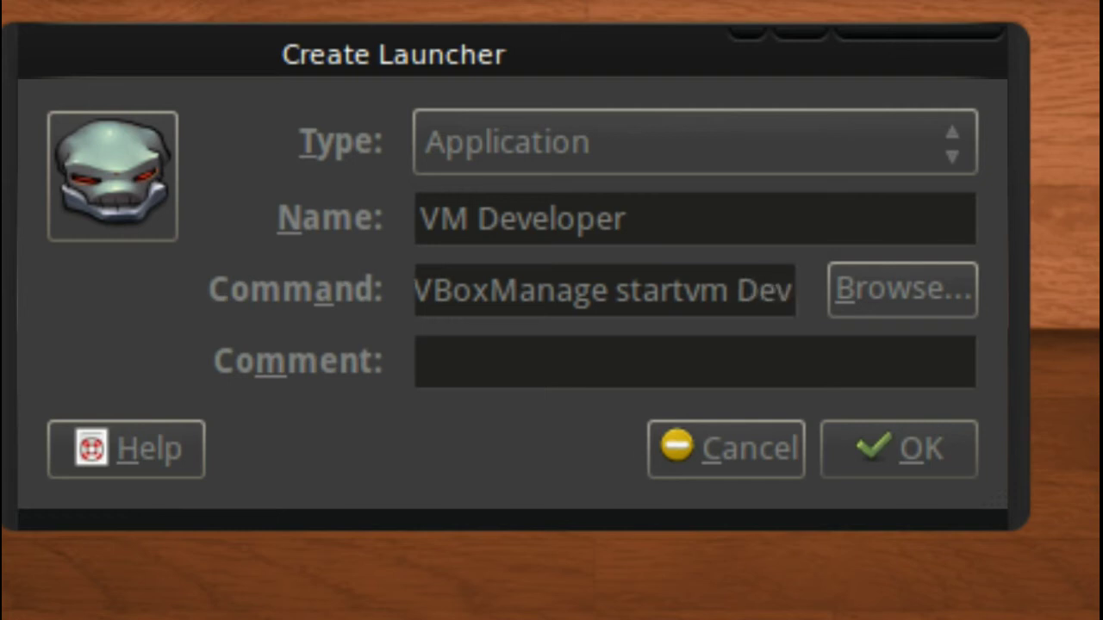
text(eloper)
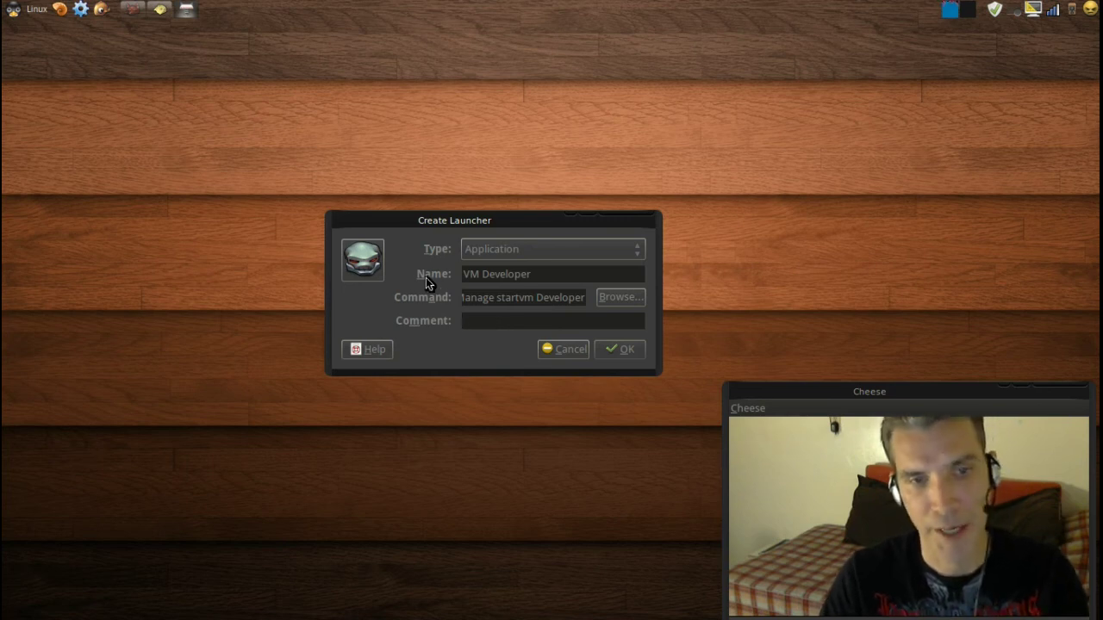
Browse the icon chooser and give the launcher the system-config-xfree monitor icon.
click(368, 269)
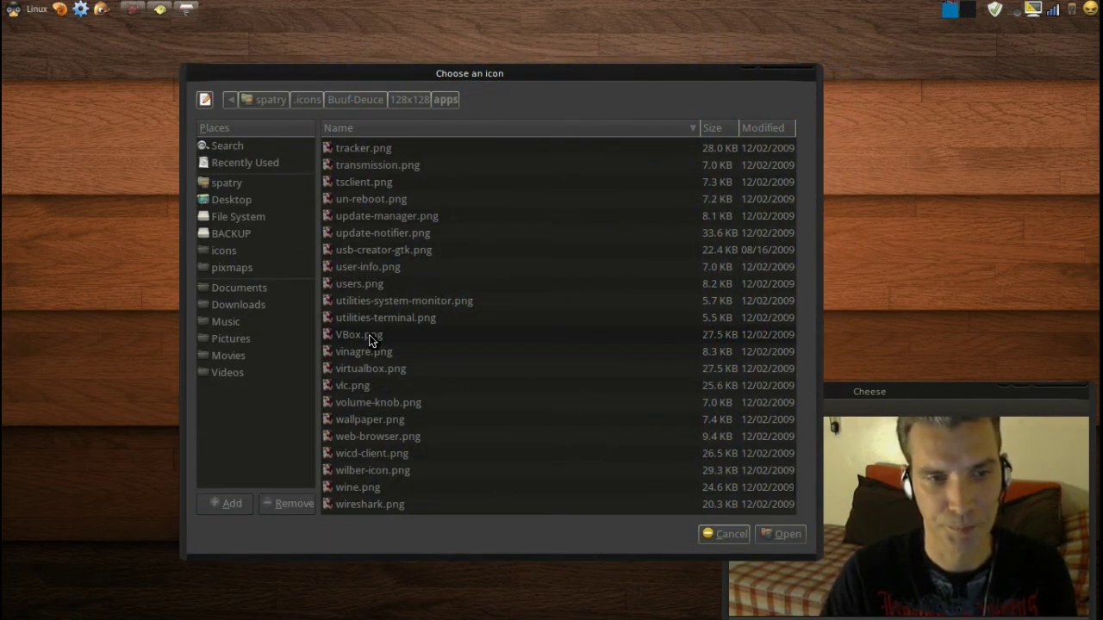
click(353, 318)
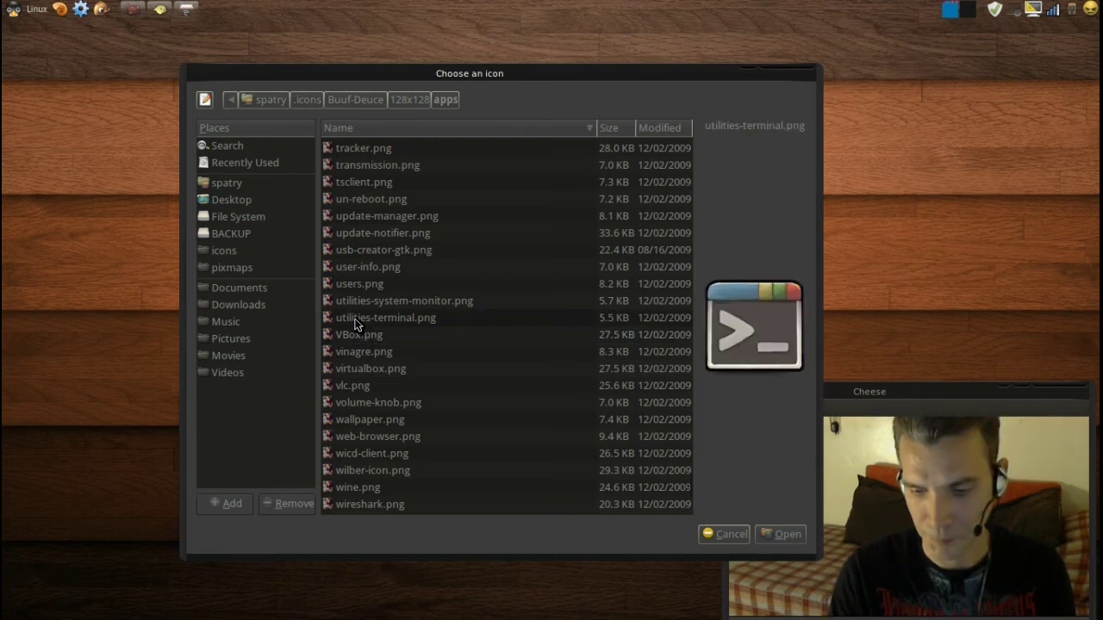
key(Up)
key(Up)
key(Up)
key(Up)
key(Up)
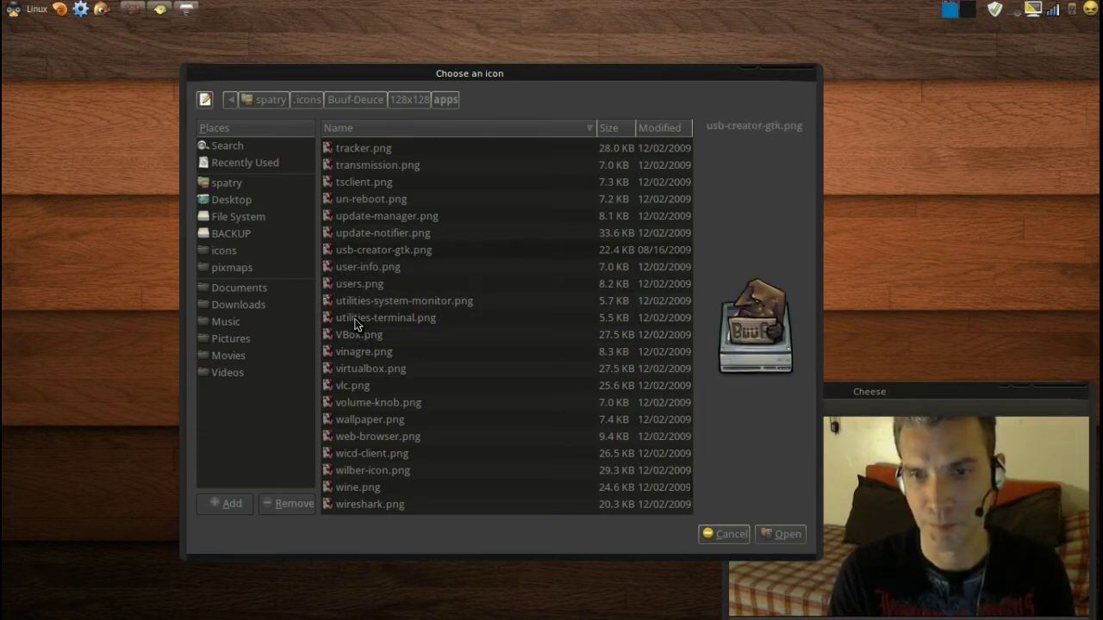
key(Up)
key(Up)
key(Up)
key(Up)
key(Up)
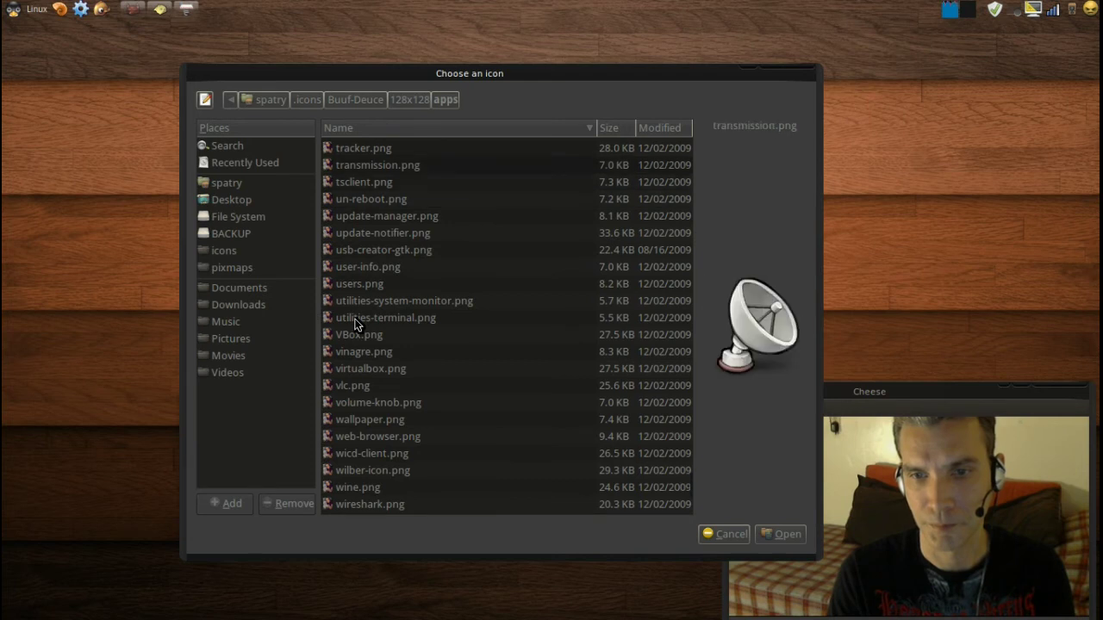
key(Up)
key(Up)
key(Up)
key(Up)
key(Up)
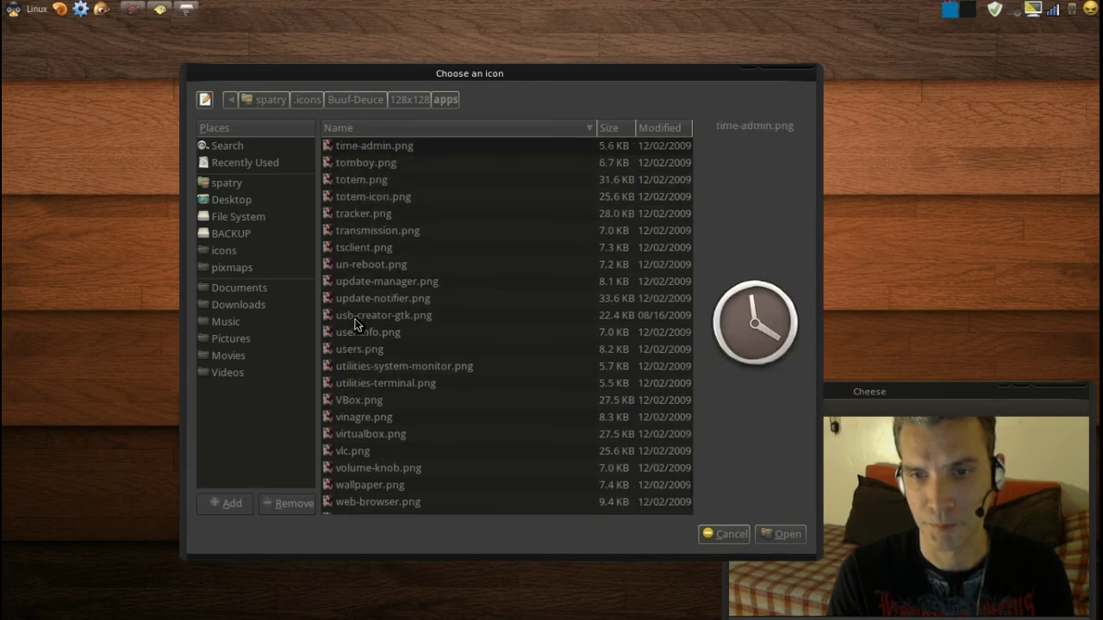
key(Up)
key(Up)
key(Up)
key(Up)
key(Up)
key(Up)
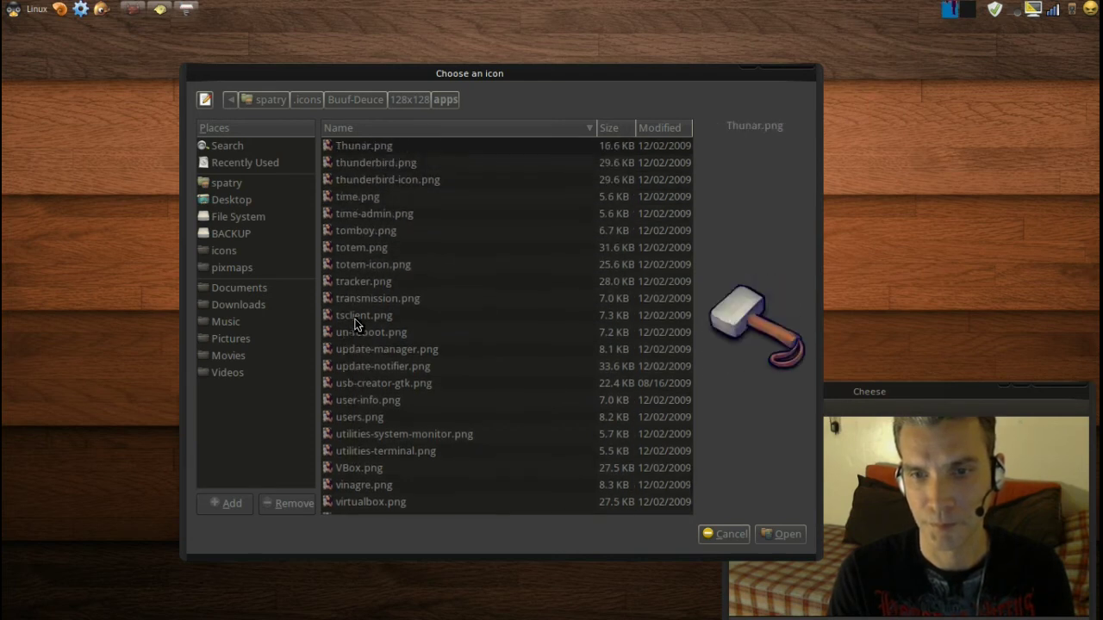
key(Up)
key(Up)
key(Up)
key(Up)
key(Up)
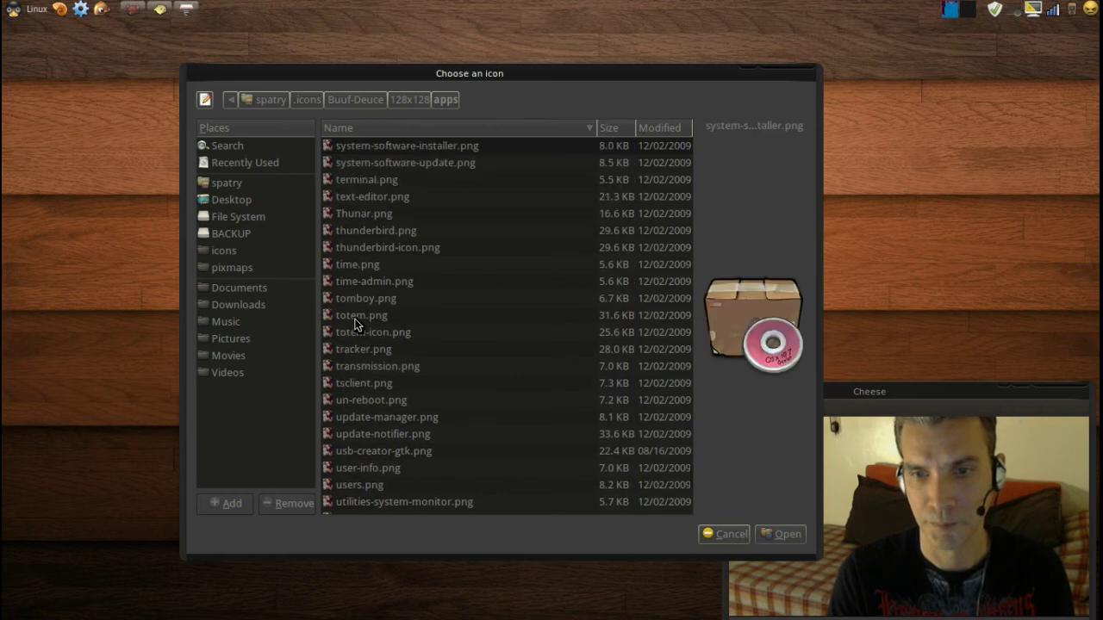
key(Down)
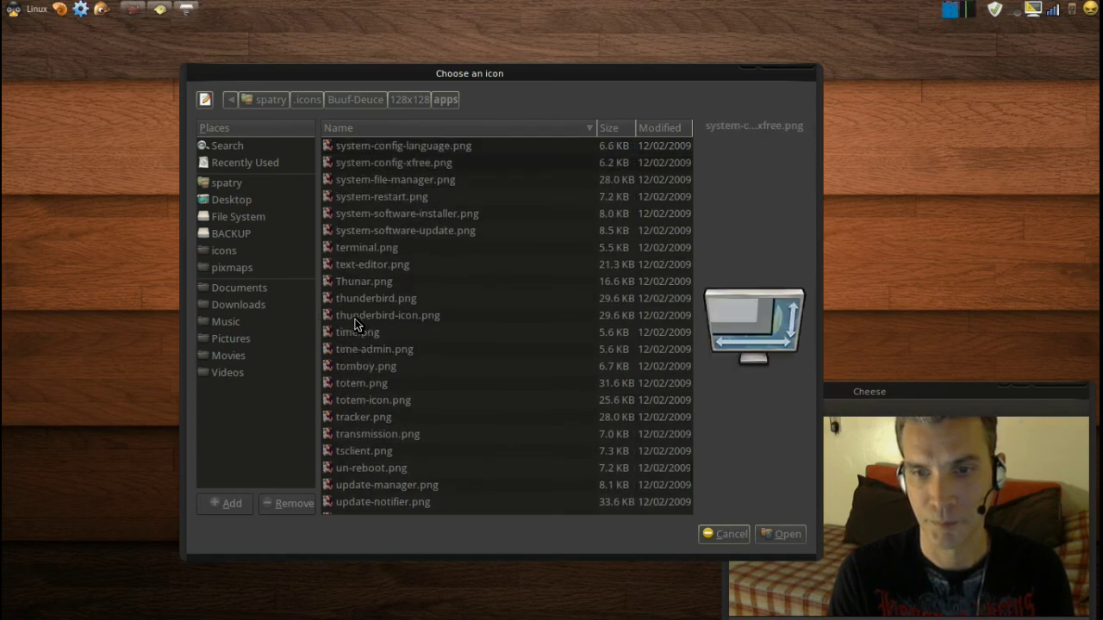
click(784, 534)
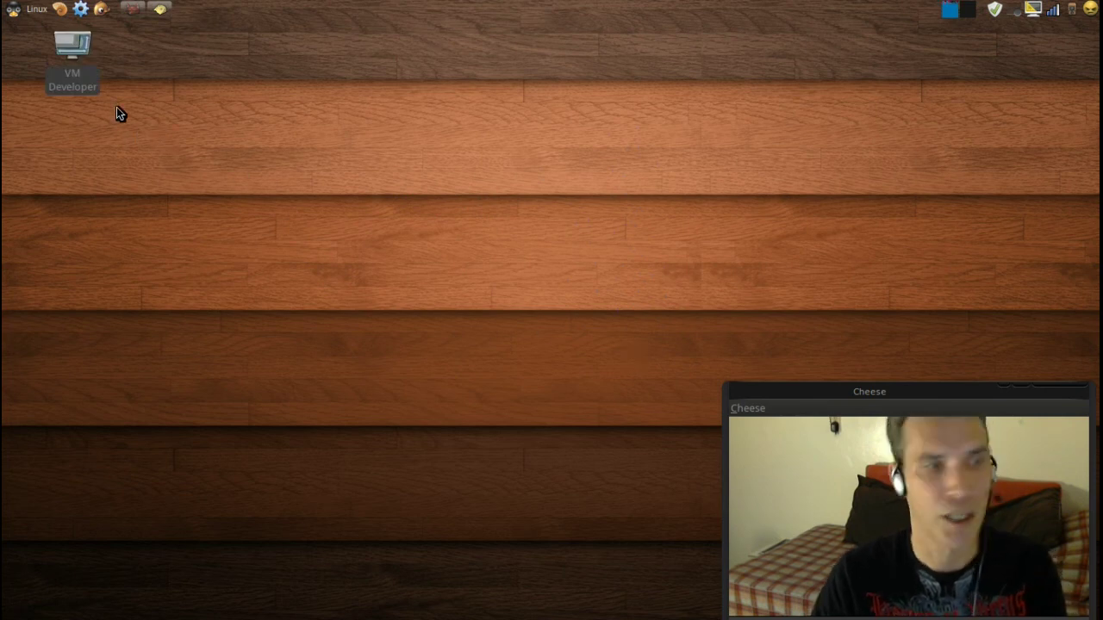
Start the Developer VM from the VM Developer launcher and move its window lower-left.
click(77, 50)
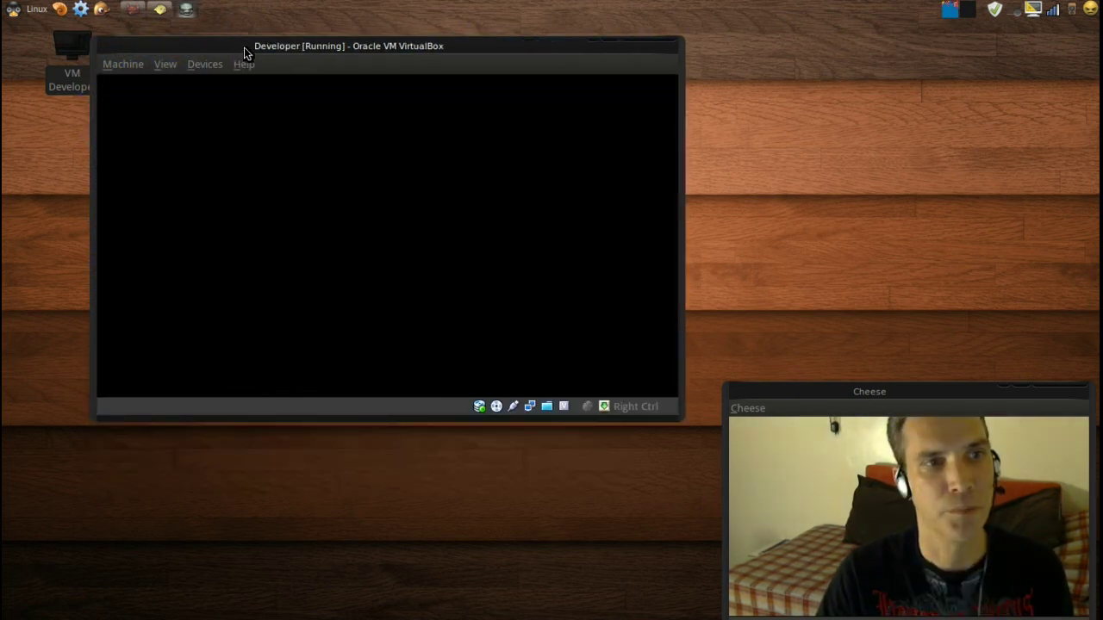
drag(244, 53, 133, 212)
right_click(340, 9)
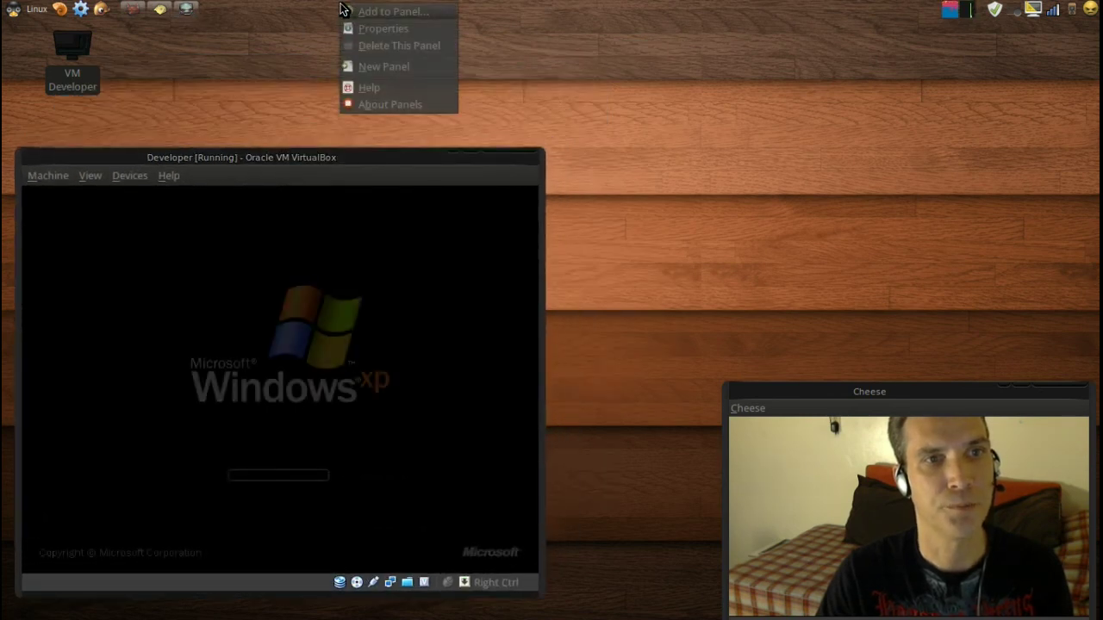
click(409, 17)
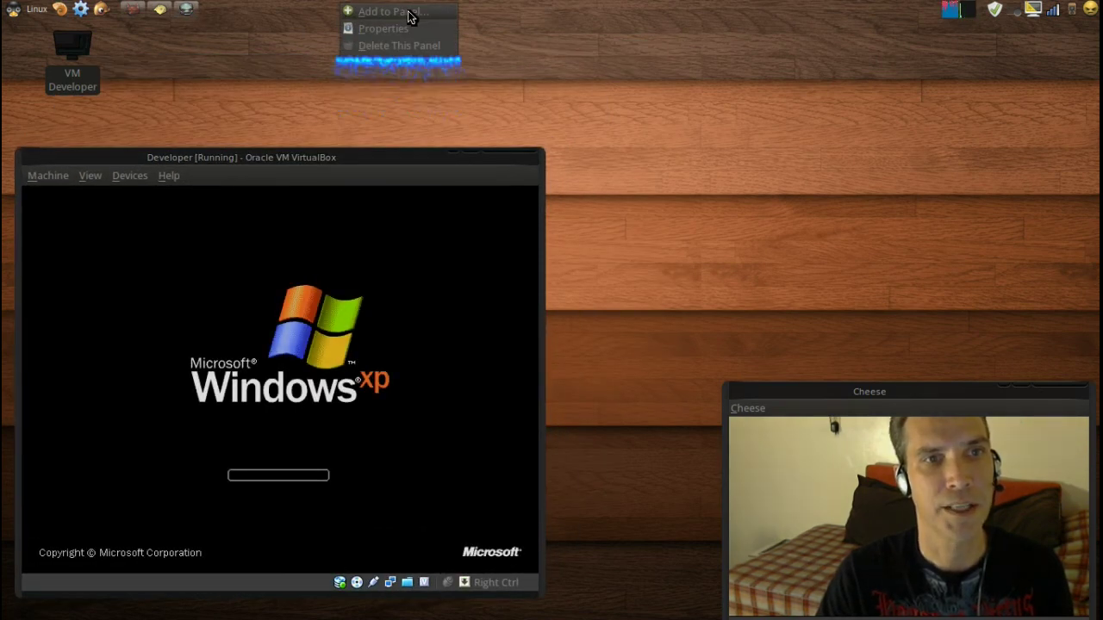
drag(549, 103, 810, 79)
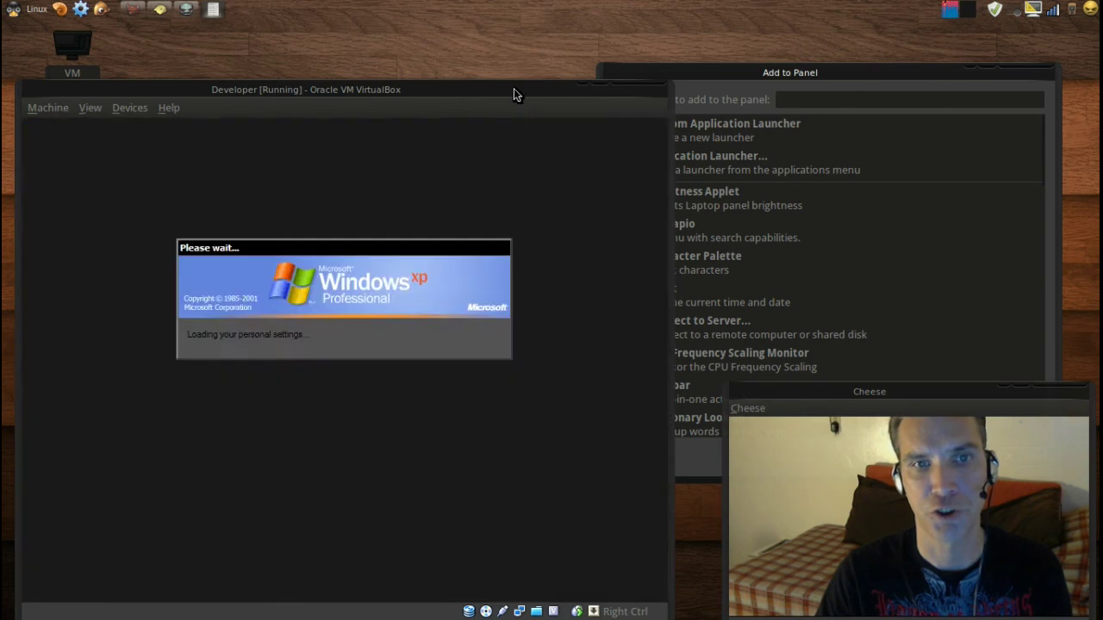
drag(514, 88, 340, 185)
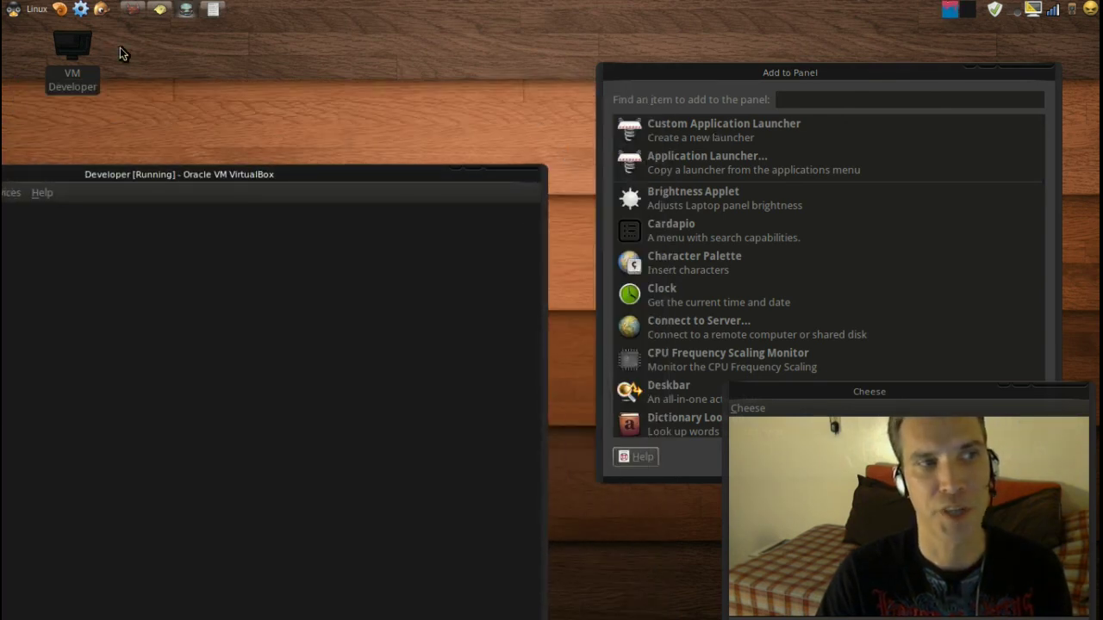
click(1014, 66)
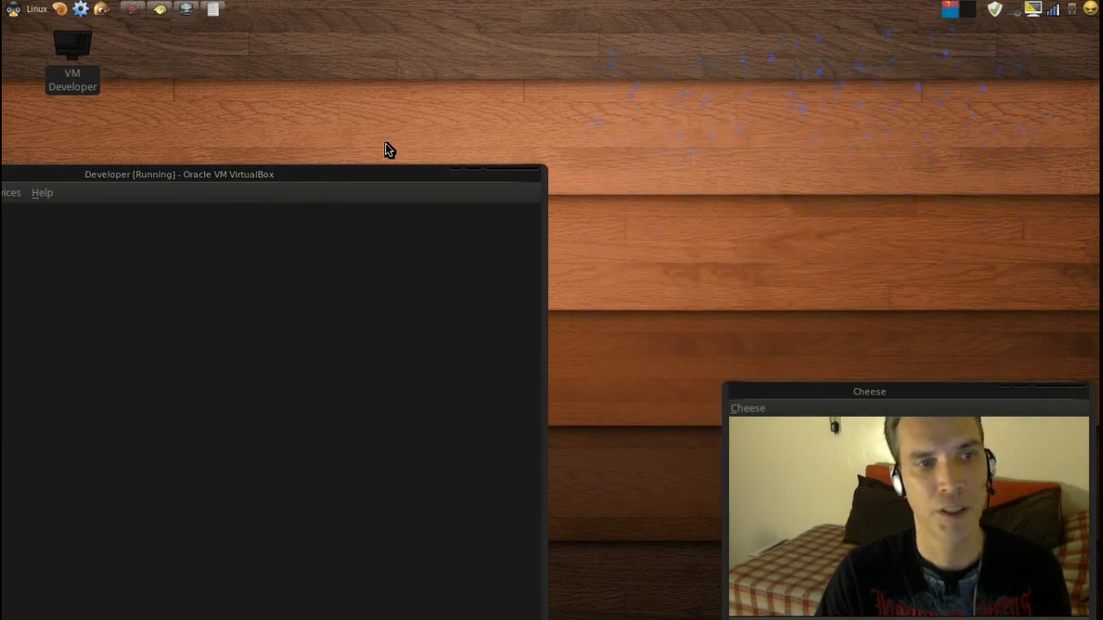
Move the running Developer VM window up near the top of the screen.
drag(371, 172, 491, 48)
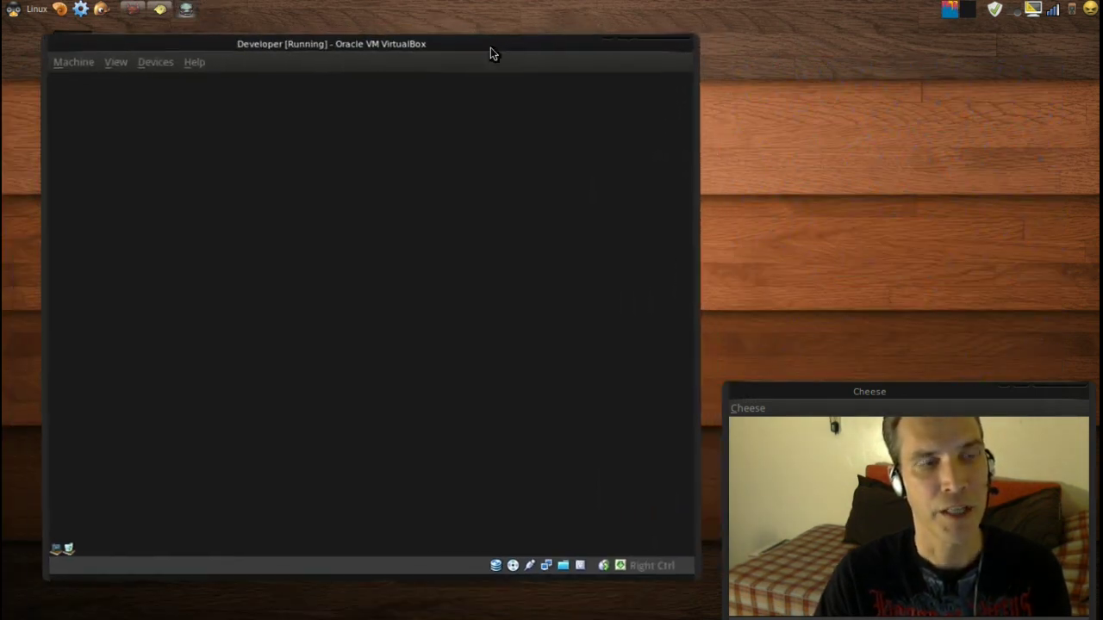